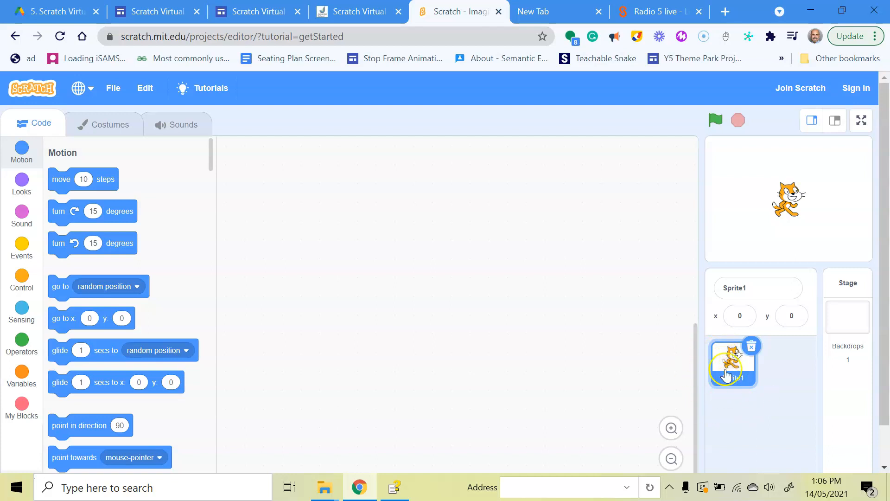
# Step: Delete the default cat sprite Sprite1 and switch the stage to its larger display size
pyautogui.click(751, 346)
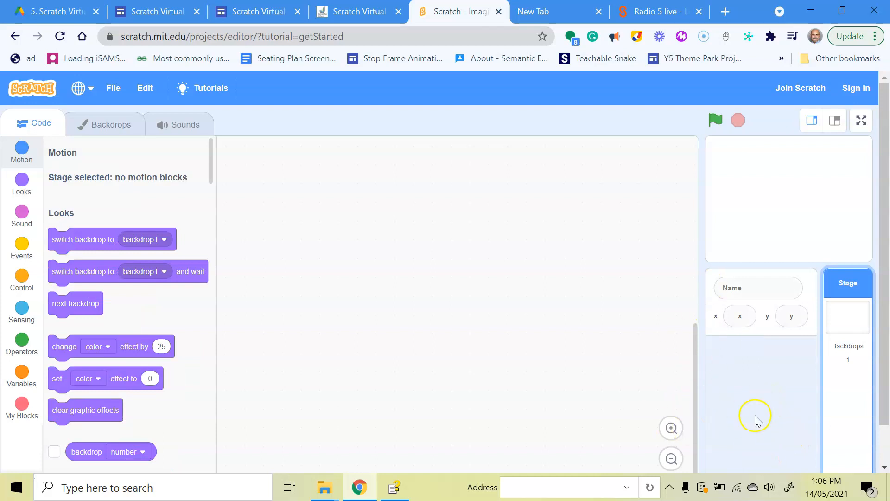
pyautogui.click(839, 120)
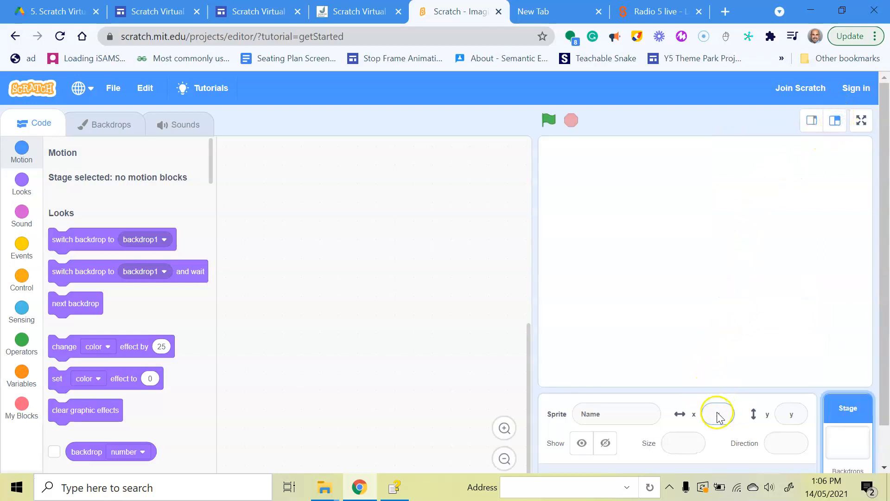
# Step: Open the sprite library from the Choose a Sprite button, showing all categories
pyautogui.scroll(-1, 779, 446)
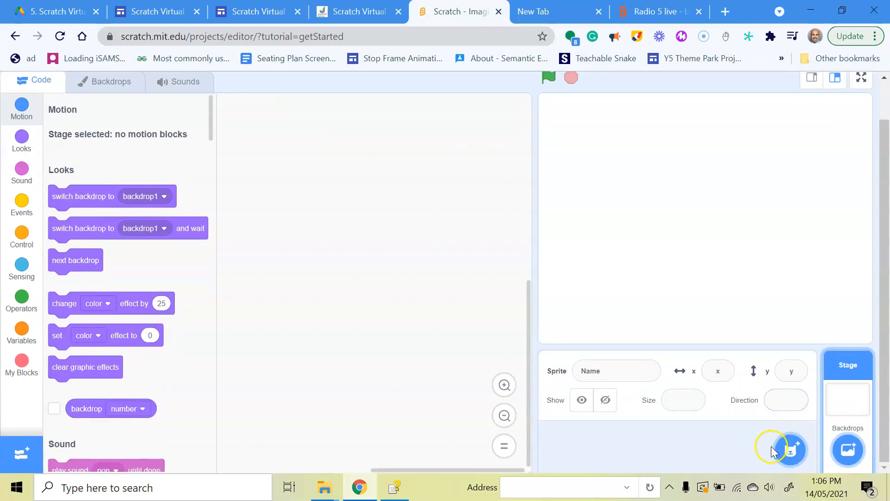
pyautogui.moveTo(792, 454)
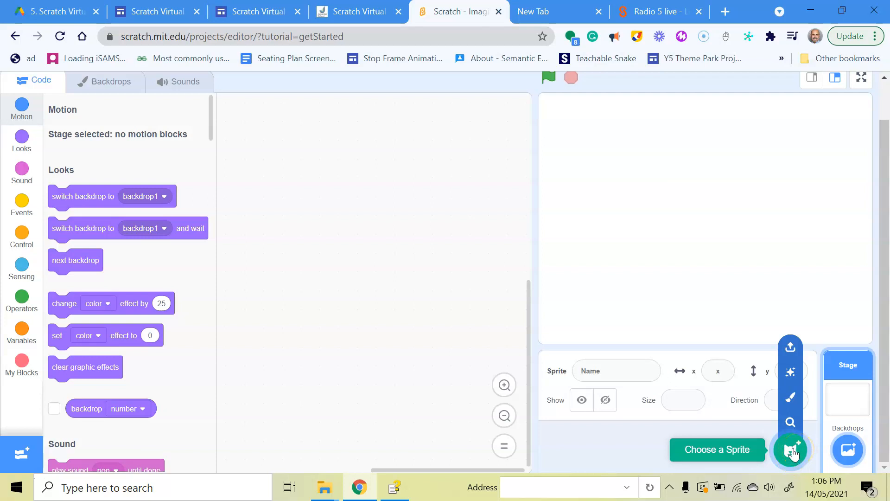
pyautogui.click(789, 423)
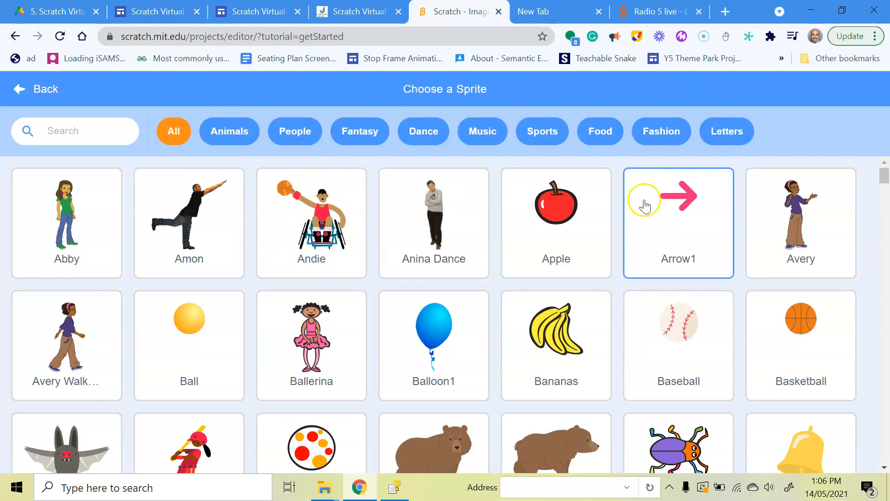
# Step: Add Gobo from the Fantasy sprites and drag it to about x 18, y 20
pyautogui.click(347, 133)
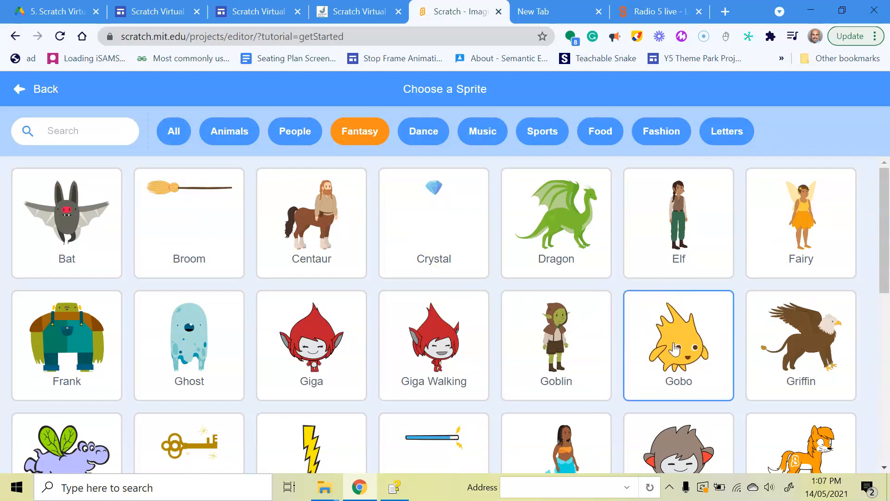
pyautogui.click(675, 349)
pyautogui.moveTo(722, 226)
pyautogui.mouseDown()
pyautogui.moveTo(694, 182)
pyautogui.moveTo(712, 202)
pyautogui.moveTo(705, 220)
pyautogui.mouseUp()
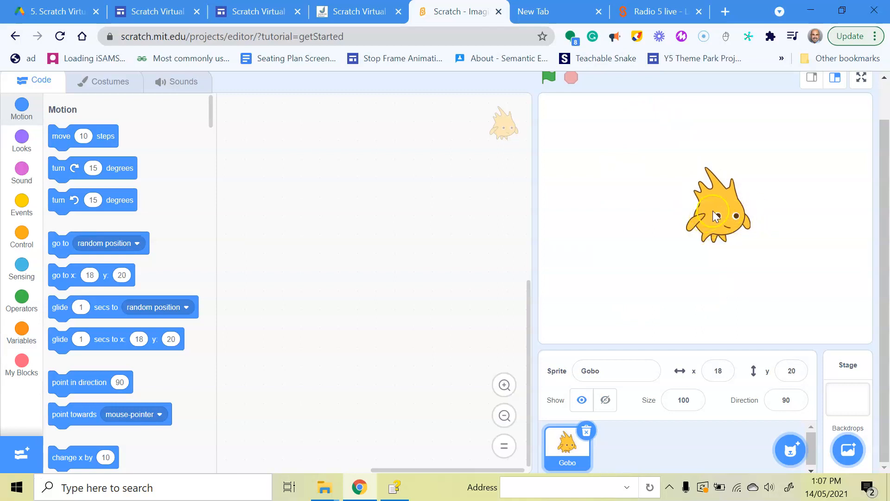
# Step: Open Gobo's costumes and look through gobo-b and gobo-c
pyautogui.click(99, 83)
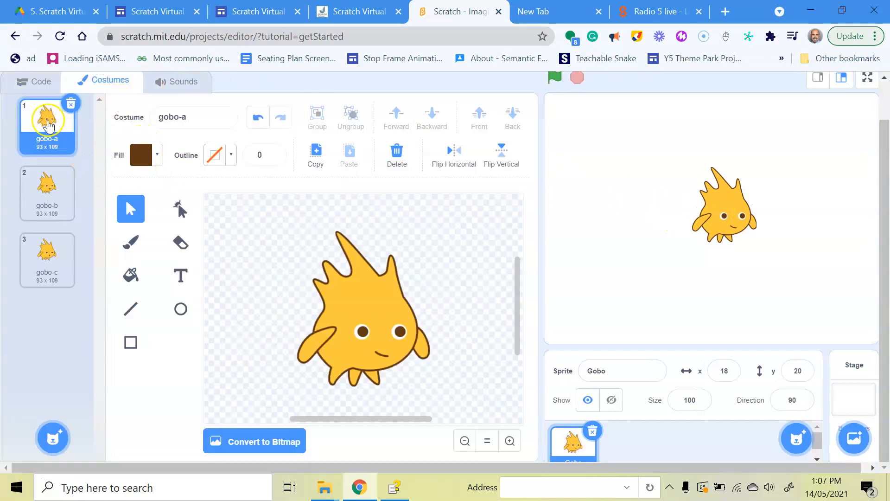
pyautogui.click(66, 187)
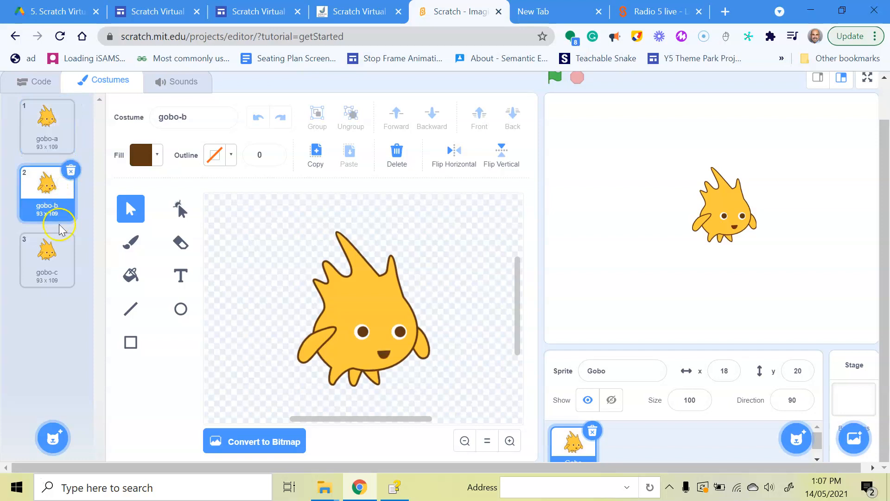
pyautogui.click(45, 262)
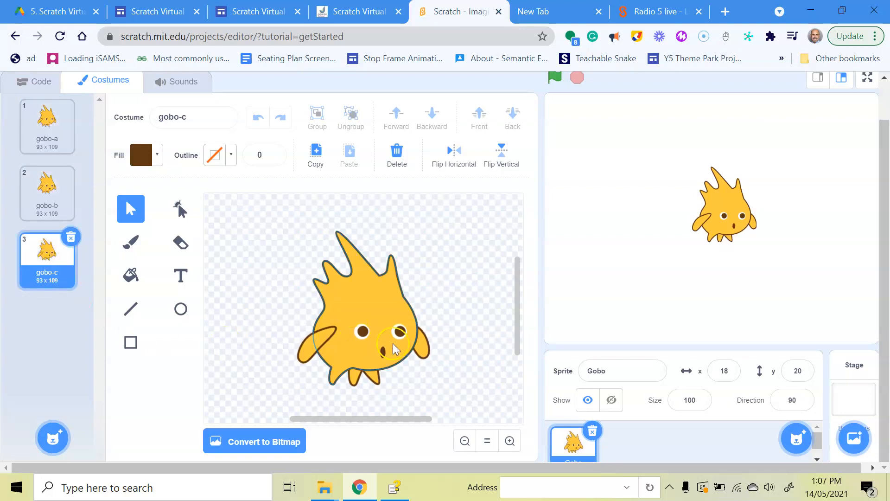
pyautogui.click(73, 212)
pyautogui.click(63, 195)
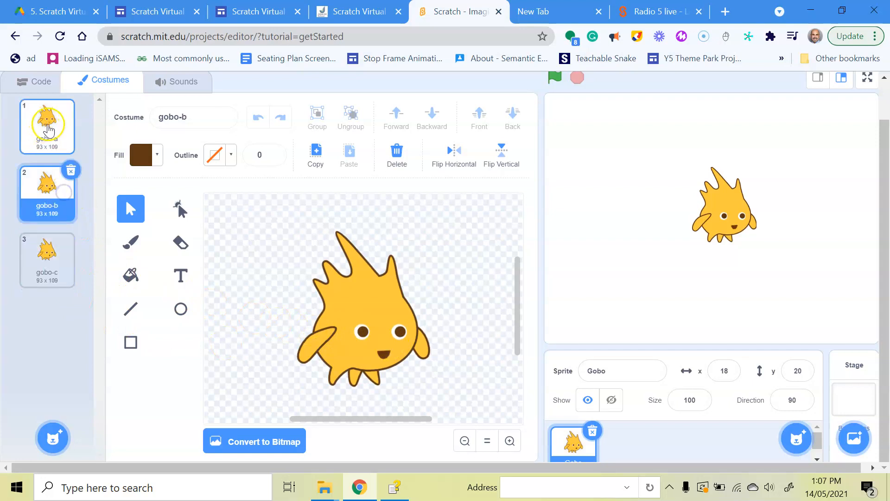
pyautogui.click(51, 197)
# Step: Move gobo-b to the top of the costume list, ahead of gobo-a and gobo-c
pyautogui.moveTo(51, 198); pyautogui.dragTo(50, 121)
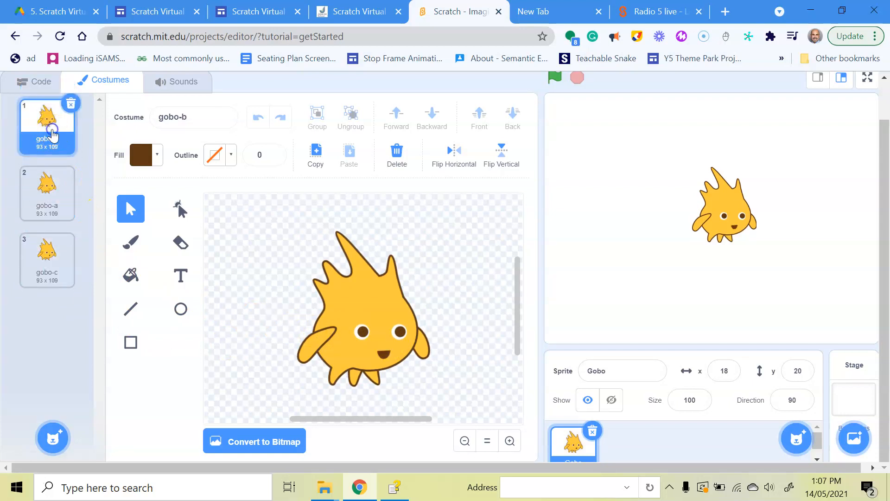
pyautogui.click(51, 183)
pyautogui.click(57, 273)
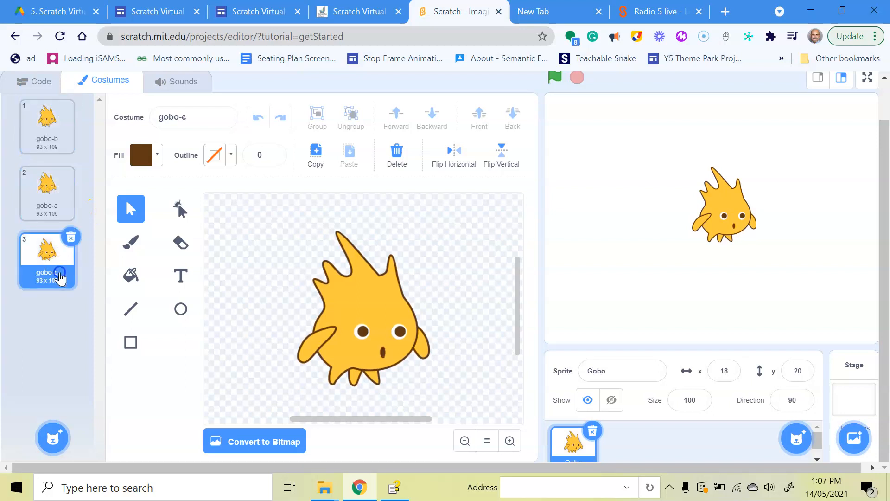
pyautogui.click(57, 136)
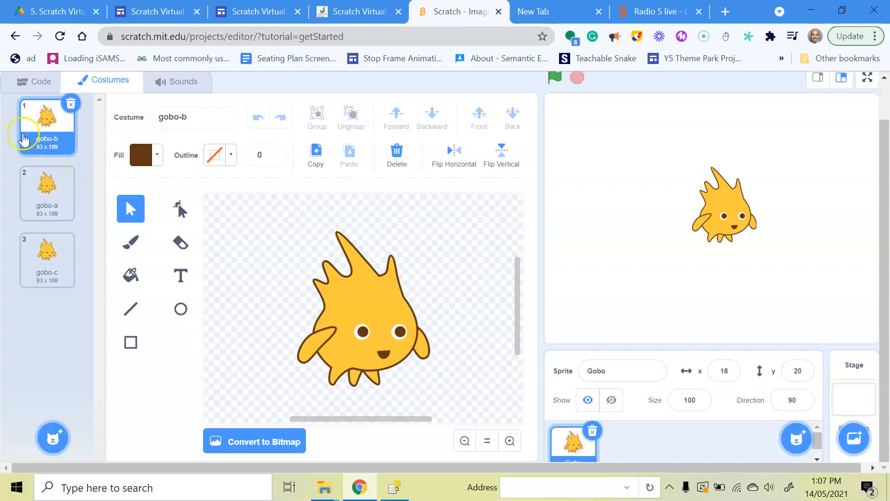
pyautogui.click(40, 124)
# Step: Name Gobo's first, second and third costumes happy, sad and ill
pyautogui.click(145, 120)
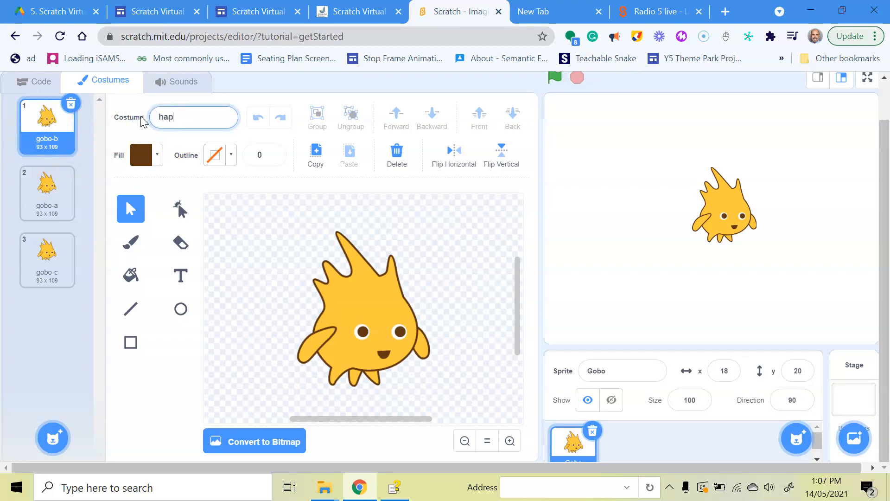
pyautogui.write('happy')
pyautogui.click(43, 185)
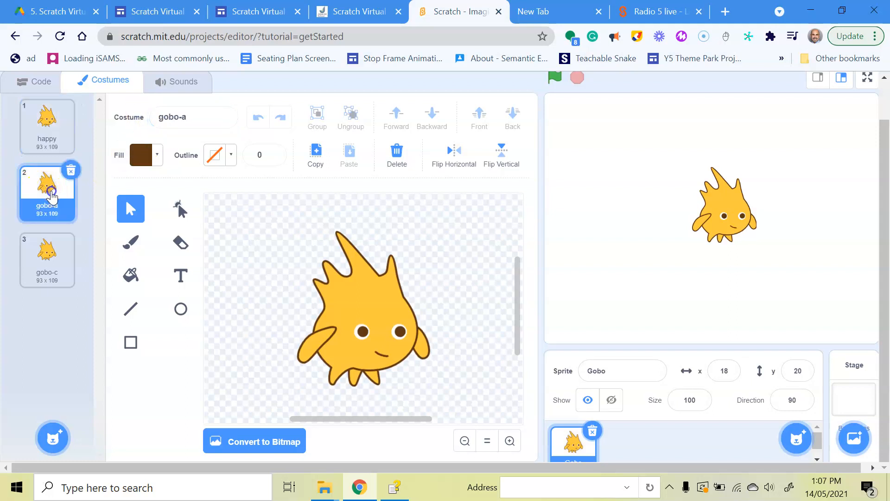
pyautogui.click(150, 119)
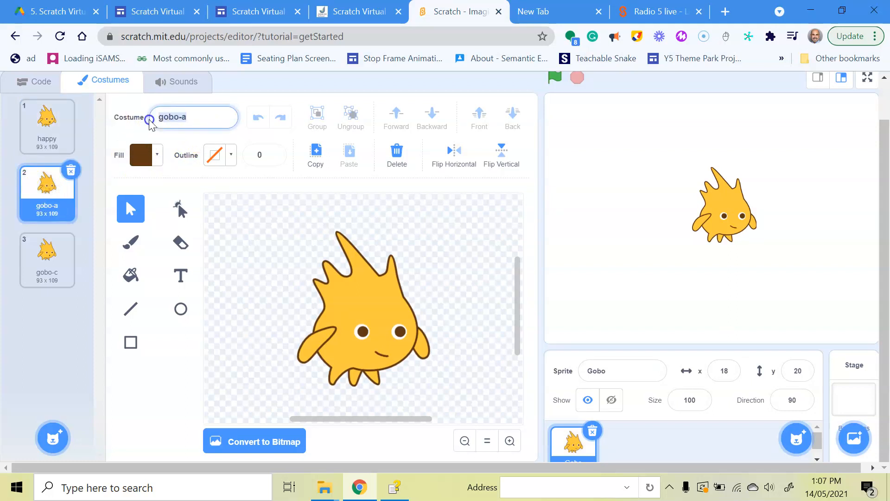
pyautogui.write('sad')
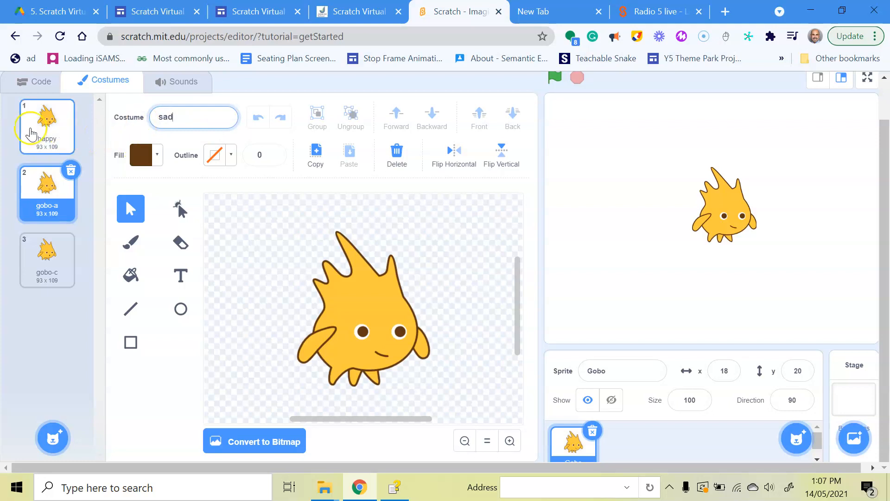
pyautogui.click(34, 260)
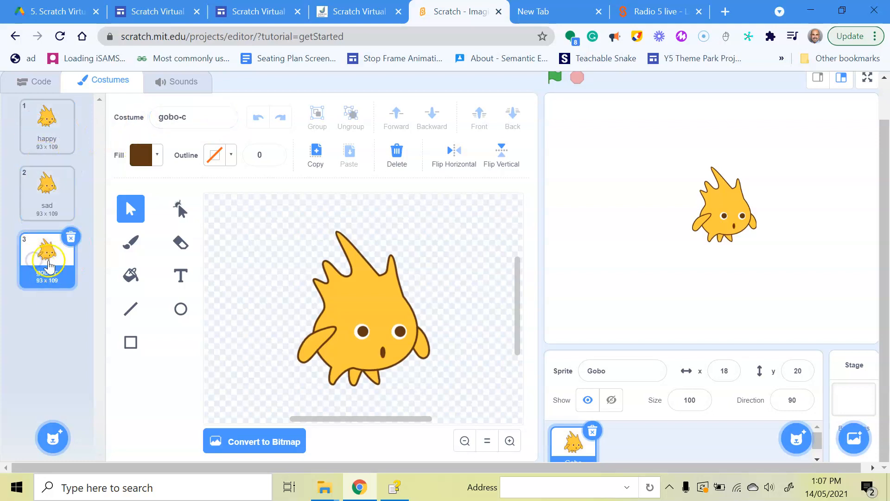
pyautogui.click(164, 118)
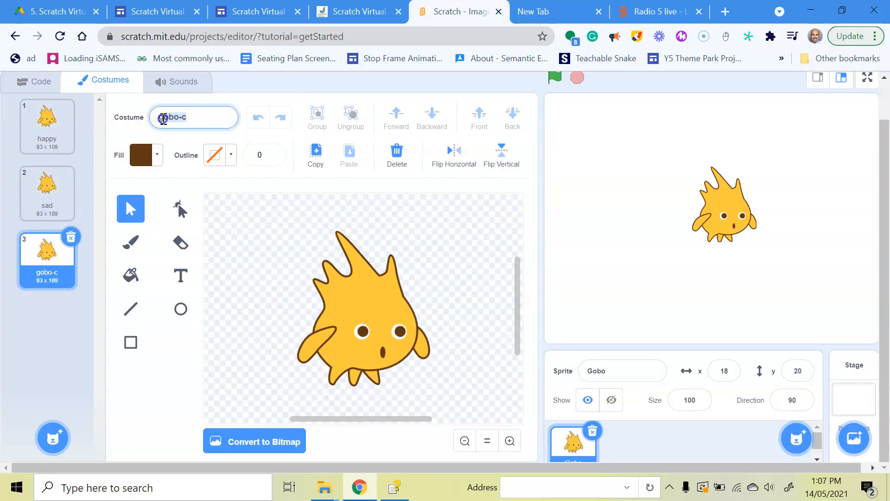
pyautogui.write('ill')
pyautogui.click(55, 192)
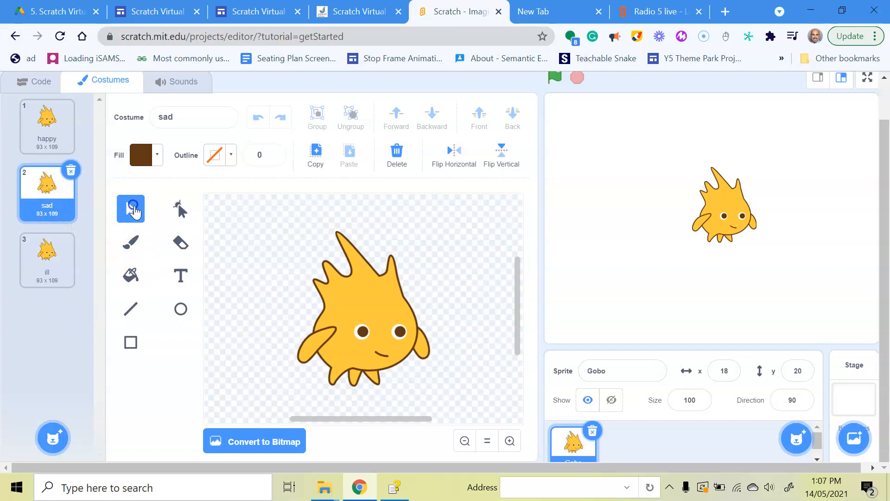
# Step: Reshape the sad costume's mouth into a frown, then compare it with the happy and ill costumes
pyautogui.click(384, 358)
pyautogui.click(384, 358)
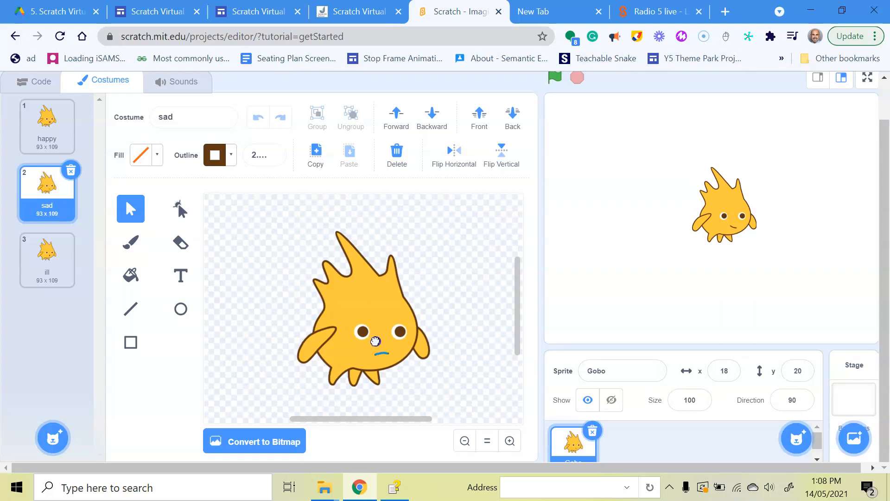
pyautogui.click(48, 125)
pyautogui.click(60, 182)
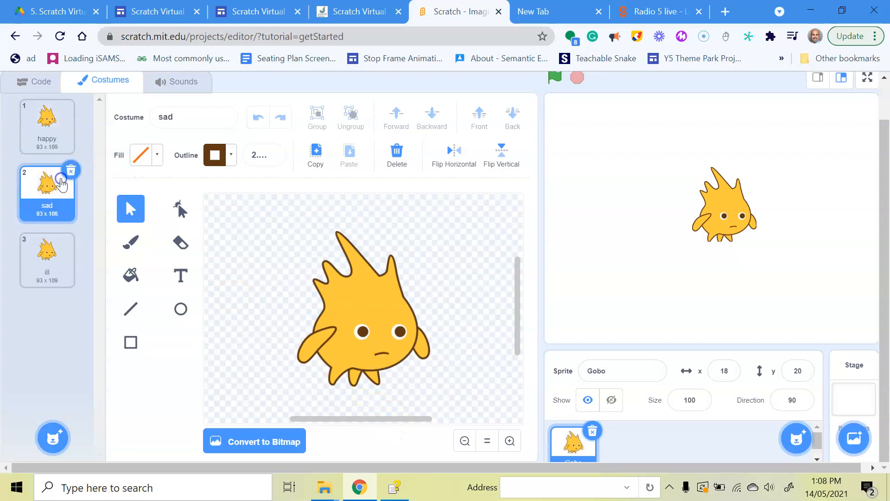
pyautogui.click(44, 252)
pyautogui.click(42, 129)
pyautogui.click(48, 223)
pyautogui.click(46, 253)
pyautogui.click(46, 126)
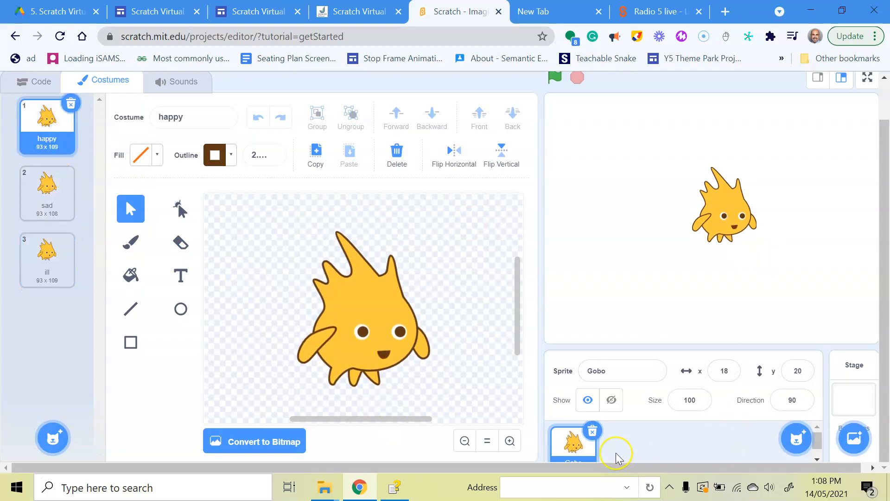
pyautogui.click(45, 185)
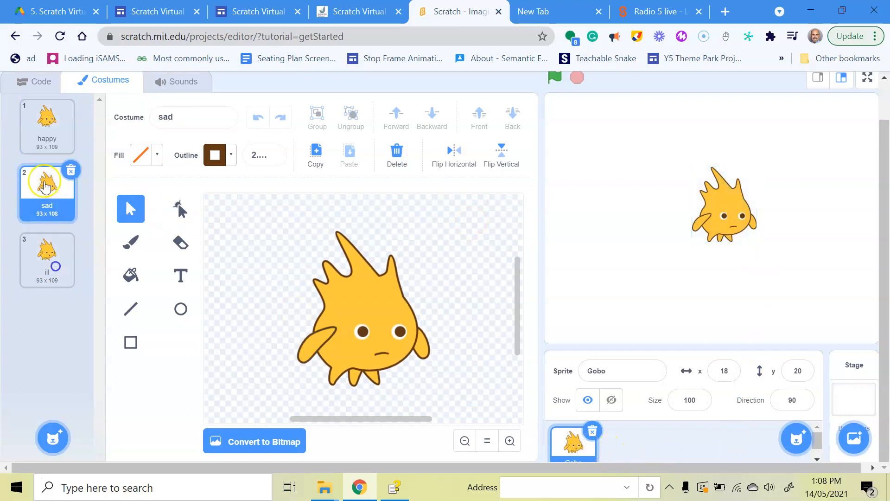
pyautogui.click(46, 125)
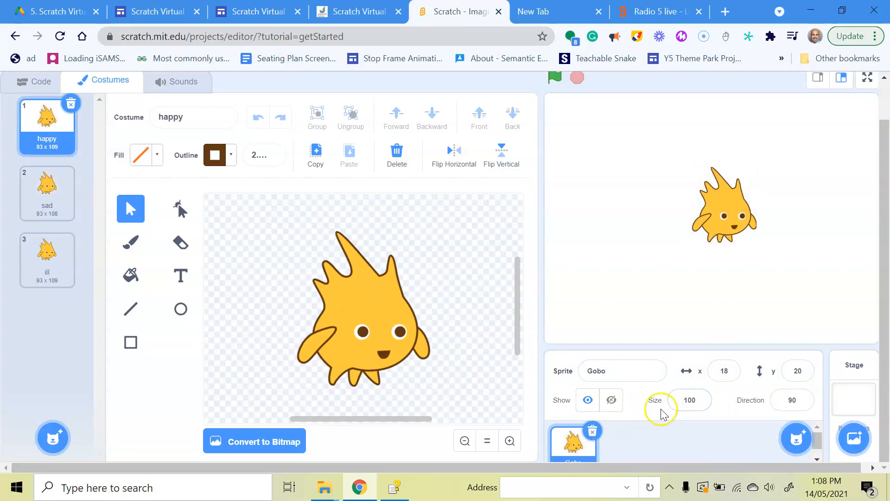
# Step: Set Gobo's size to 150 and drag it a little higher on the stage
pyautogui.click(686, 402)
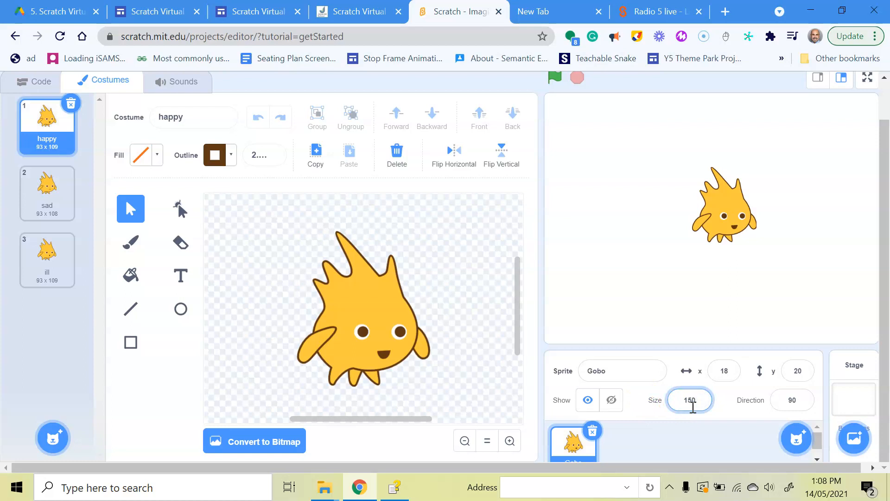
pyautogui.click(795, 299)
pyautogui.moveTo(738, 226); pyautogui.dragTo(723, 191)
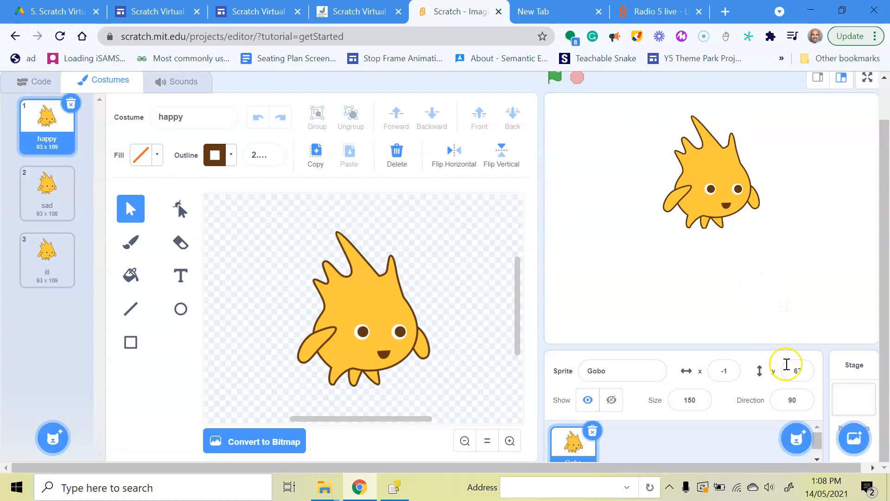
pyautogui.moveTo(801, 450)
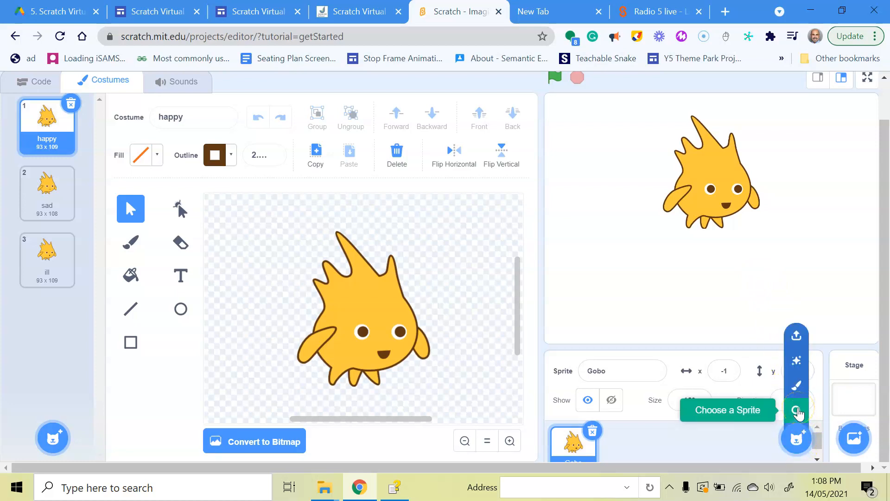
# Step: Search the sprite library for 'wat', add Glass Water and place it below Gobo
pyautogui.click(797, 412)
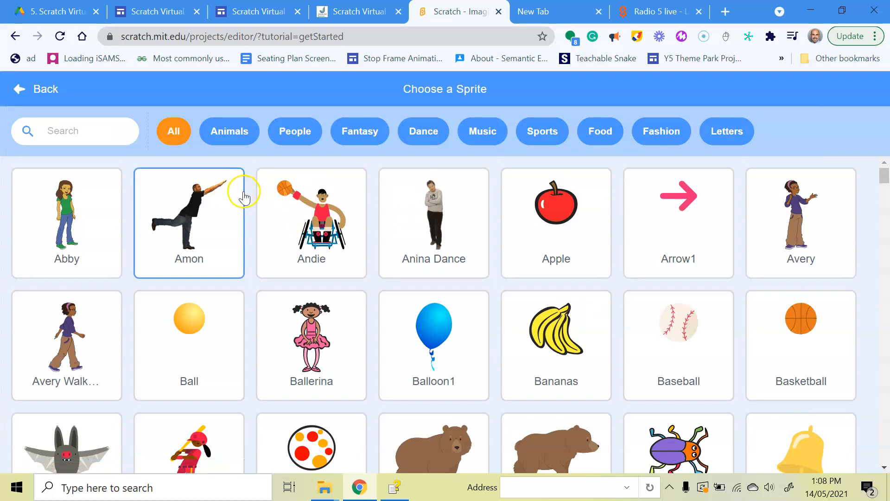
pyautogui.click(70, 129)
pyautogui.write('water')
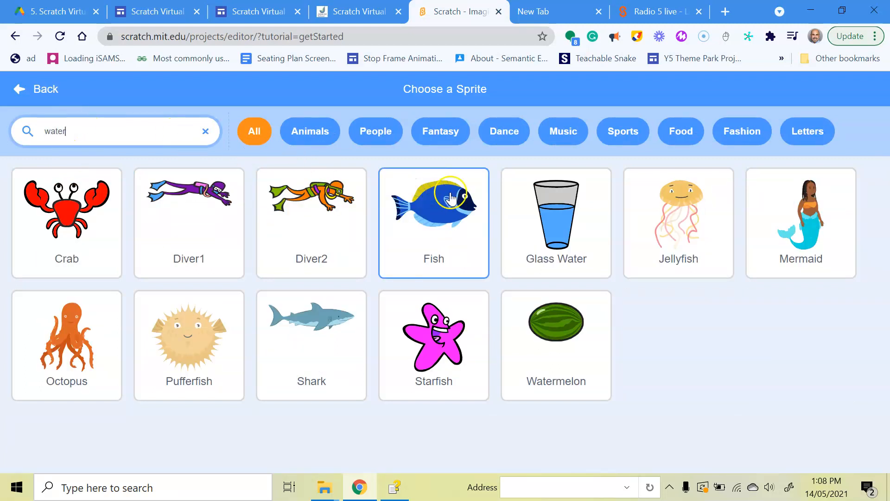
pyautogui.click(558, 213)
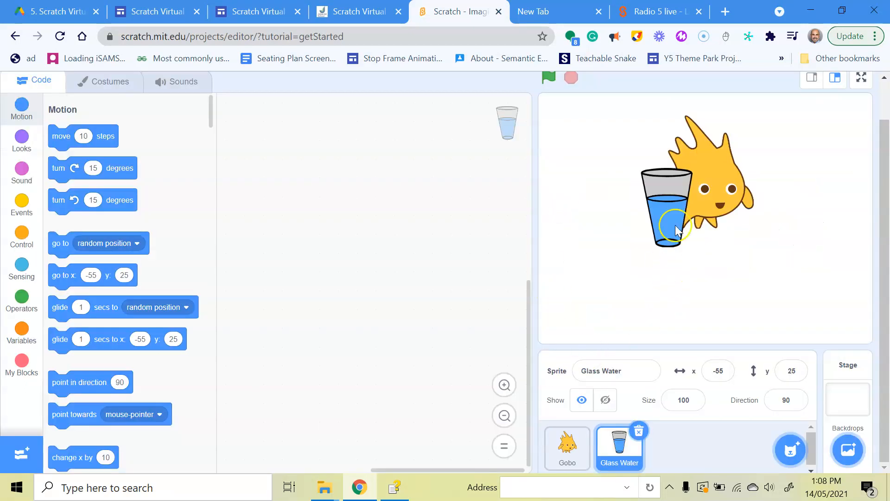
pyautogui.moveTo(666, 199); pyautogui.dragTo(628, 283)
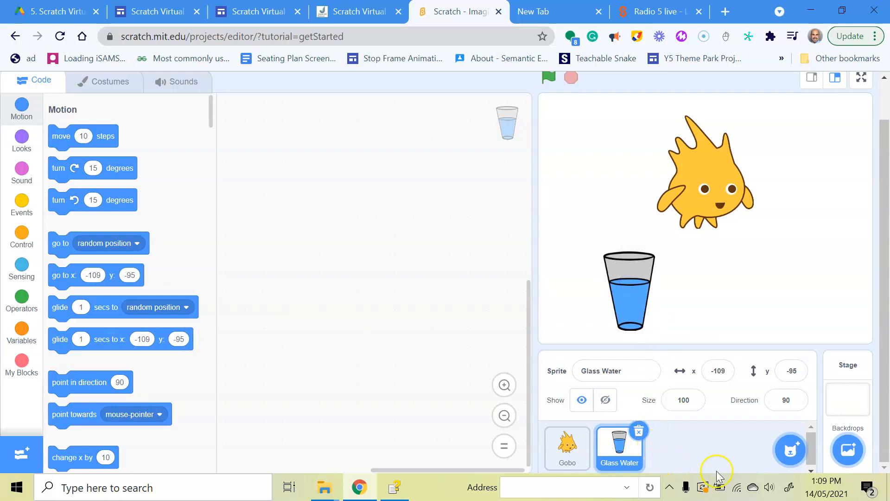
# Step: Add the Apple sprite via an 'appl' search and arrange apple and glass below Gobo
pyautogui.moveTo(790, 449)
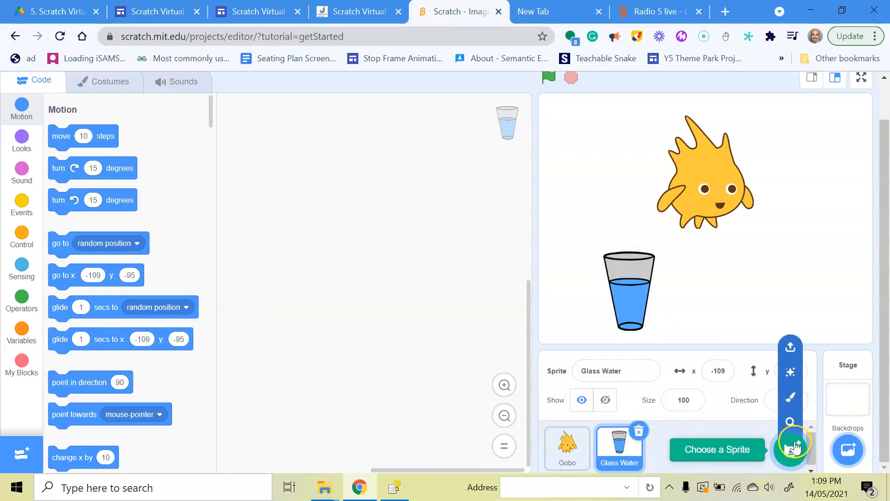
pyautogui.click(789, 422)
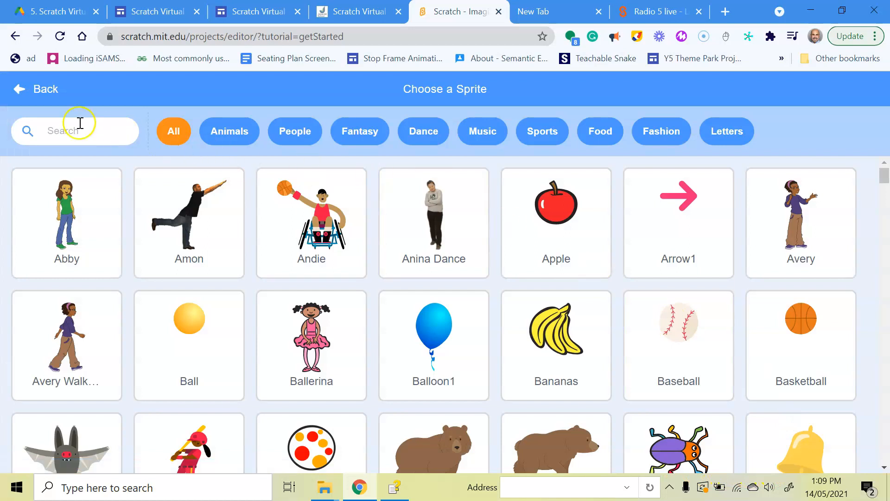
pyautogui.write('appl')
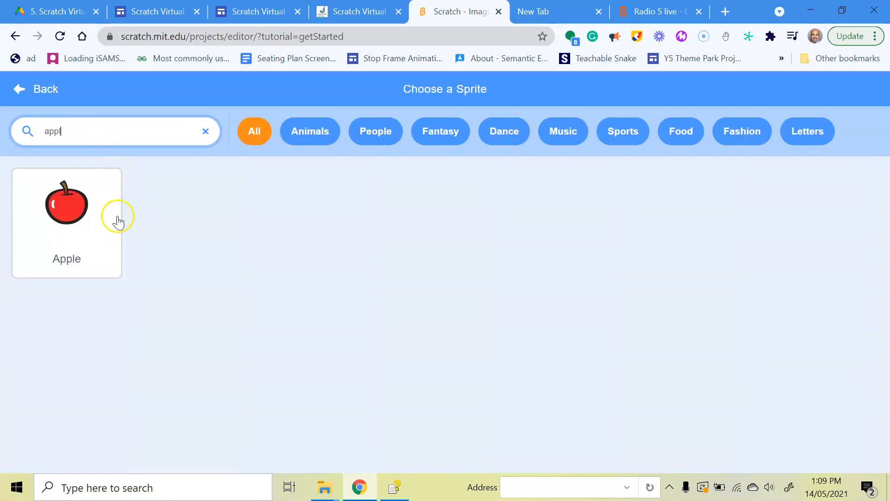
pyautogui.click(55, 216)
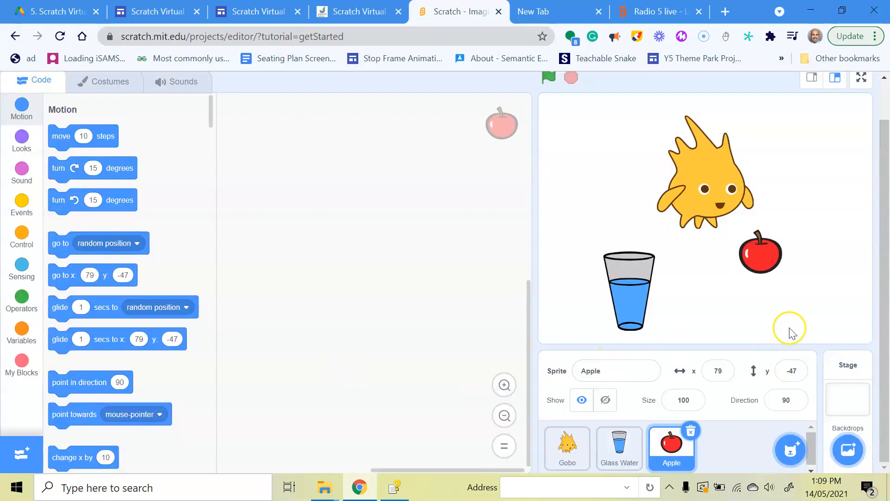
pyautogui.moveTo(777, 287); pyautogui.dragTo(776, 296)
pyautogui.moveTo(628, 284); pyautogui.dragTo(639, 285)
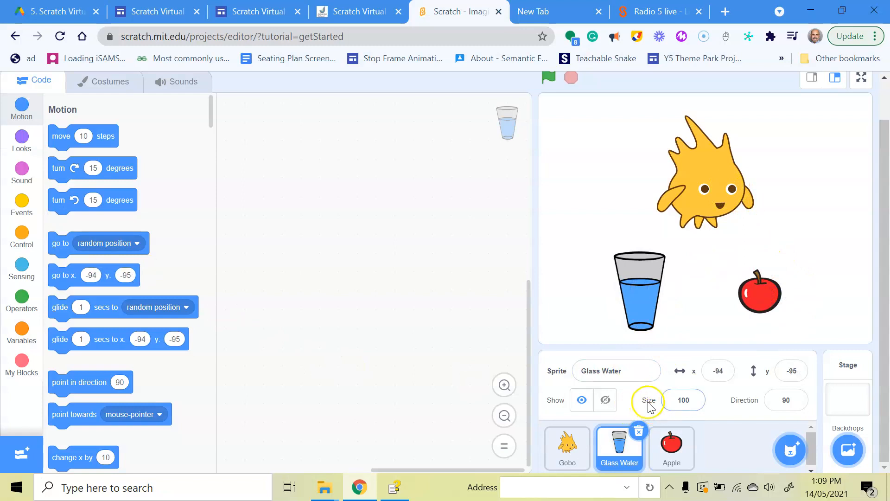
# Step: Shrink Glass Water to size 75 and line up the glass and apple under Gobo
pyautogui.click(685, 397)
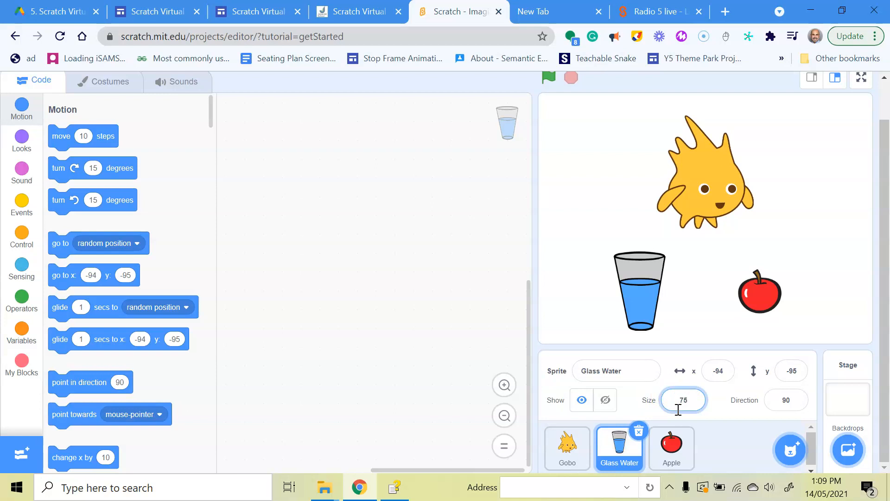
pyautogui.click(705, 304)
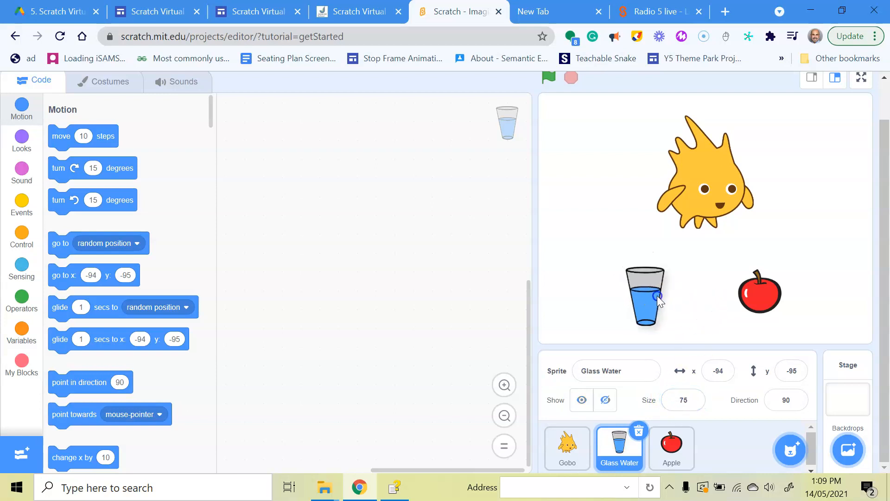
pyautogui.moveTo(724, 221); pyautogui.dragTo(720, 219)
pyautogui.moveTo(765, 292); pyautogui.dragTo(764, 295)
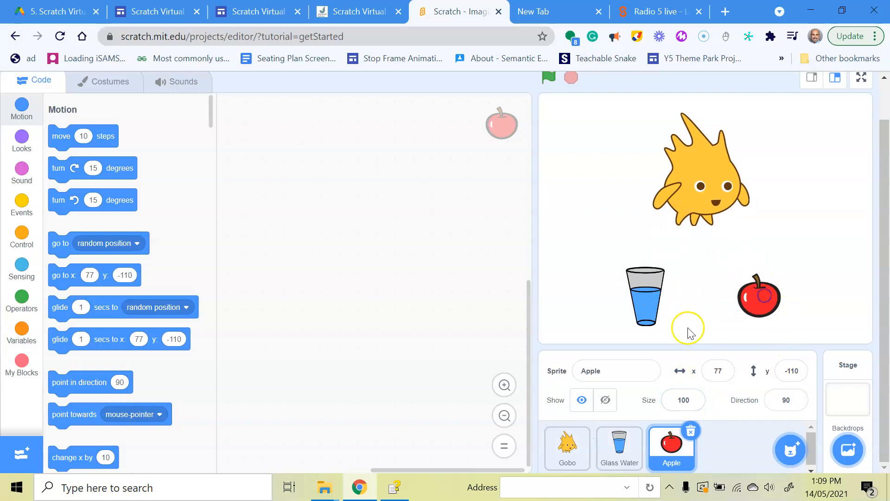
# Step: Select the Apple sprite and begin renaming it
pyautogui.click(635, 446)
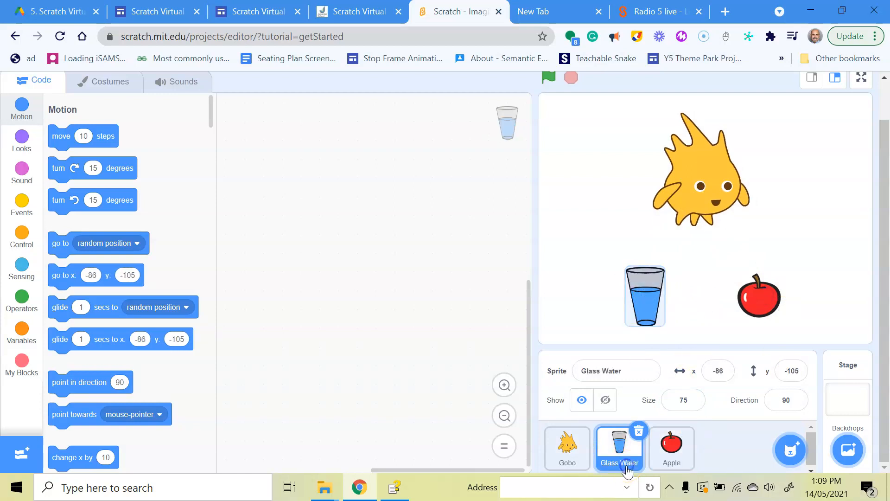
pyautogui.click(678, 457)
pyautogui.click(571, 371)
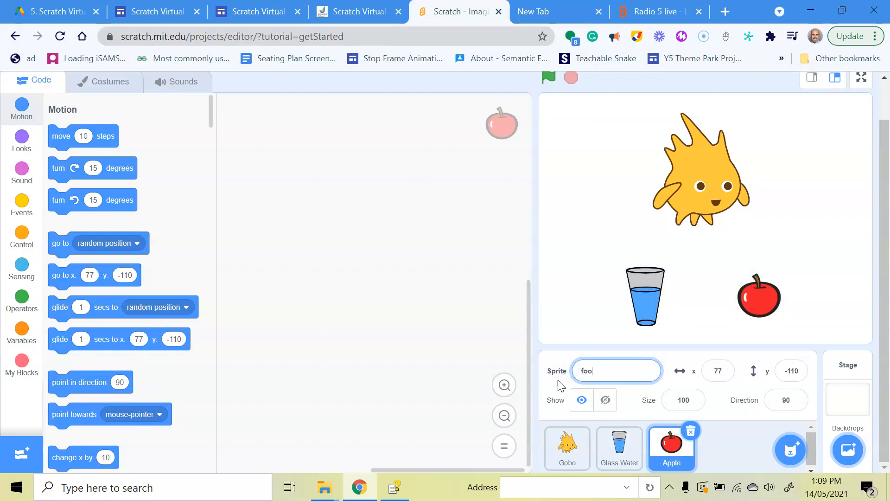
# Step: Confirm the apple's name as food and rename Gobo to Virtual Pet
pyautogui.click(566, 290)
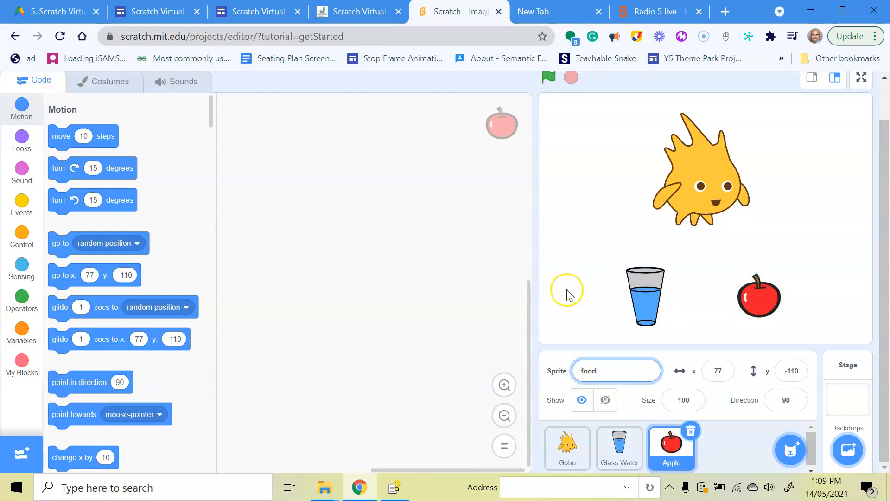
pyautogui.click(575, 462)
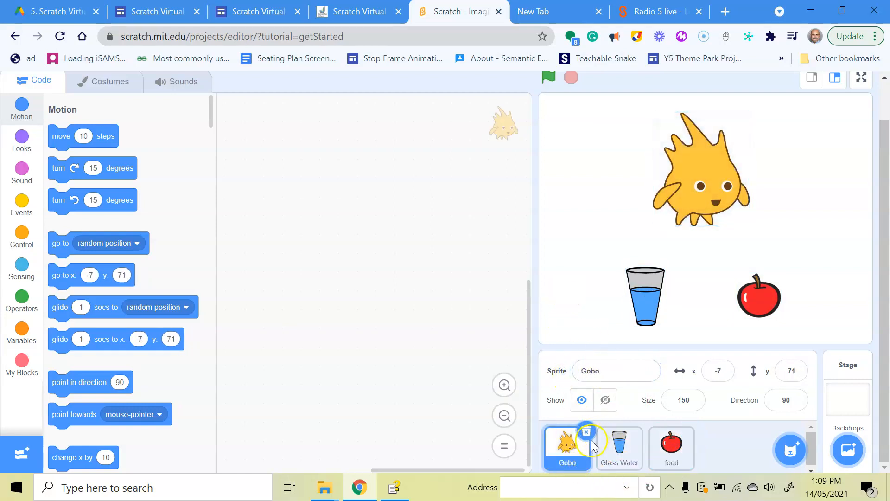
pyautogui.click(592, 365)
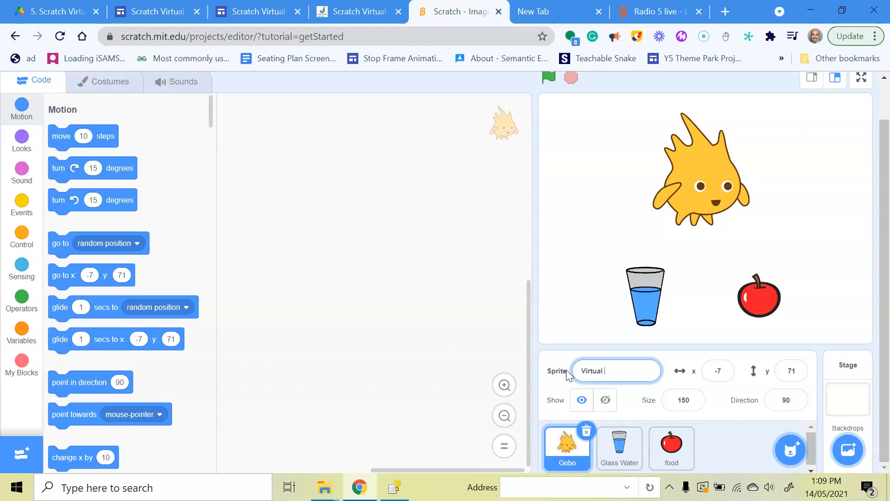
pyautogui.click(567, 257)
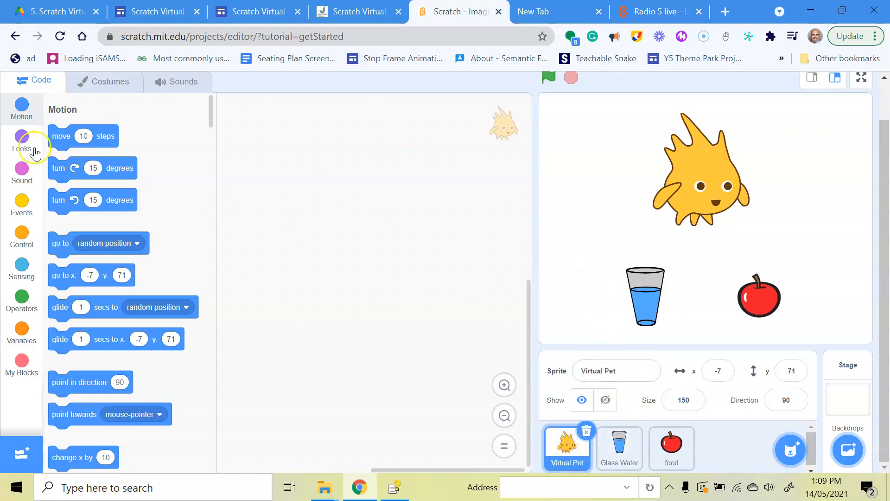
# Step: Look through Virtual Pet's happy, sad and ill costumes, selecting the ill costume's name
pyautogui.click(111, 84)
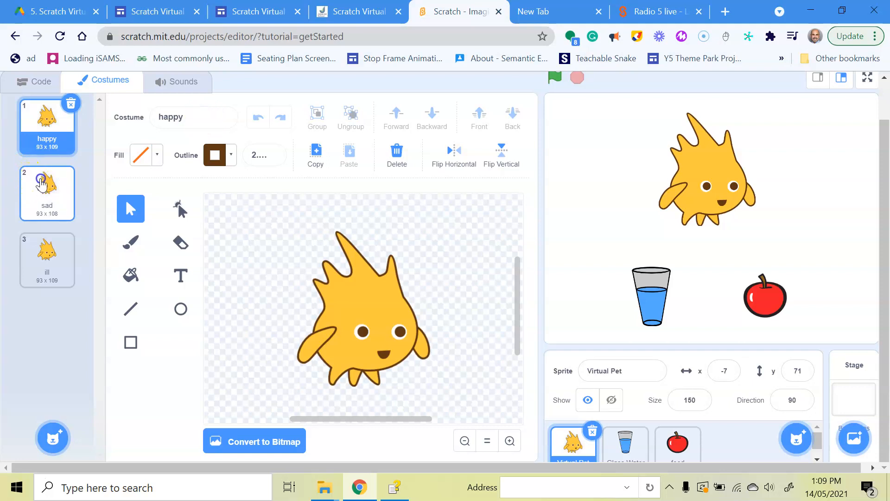
pyautogui.click(47, 186)
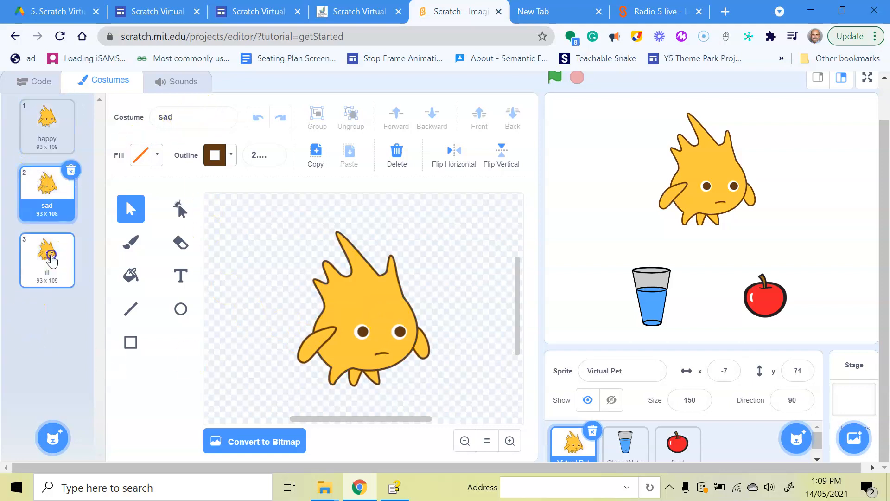
pyautogui.click(47, 258)
pyautogui.click(192, 119)
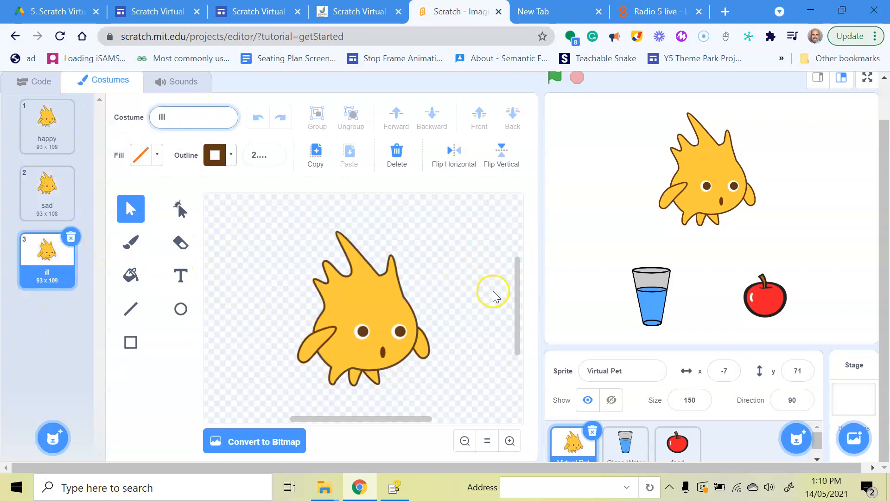